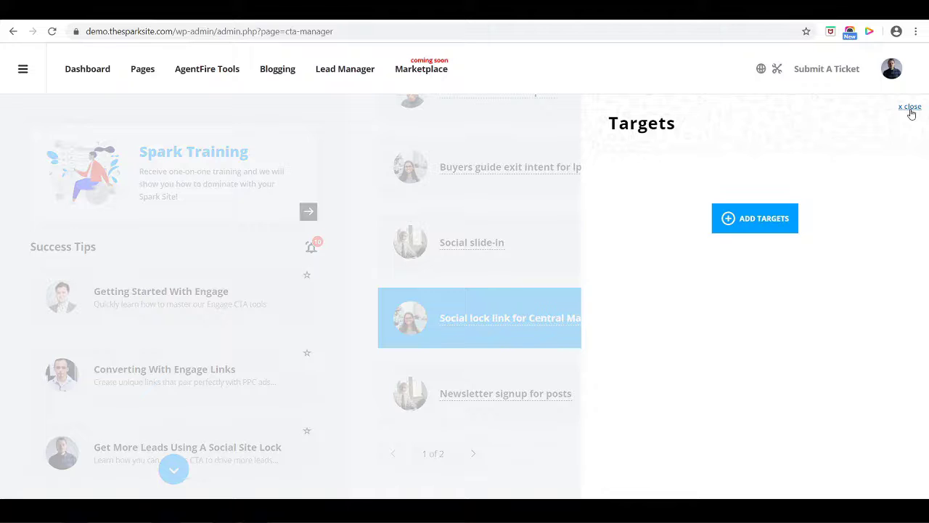
Close the Targets pane, open the Engage Link settings of "Social lock link for Central Maui" and copy its #lockme link.
{"action": "left_click", "coordinate": [910, 108]}
{"action": "left_click", "coordinate": [770, 320]}
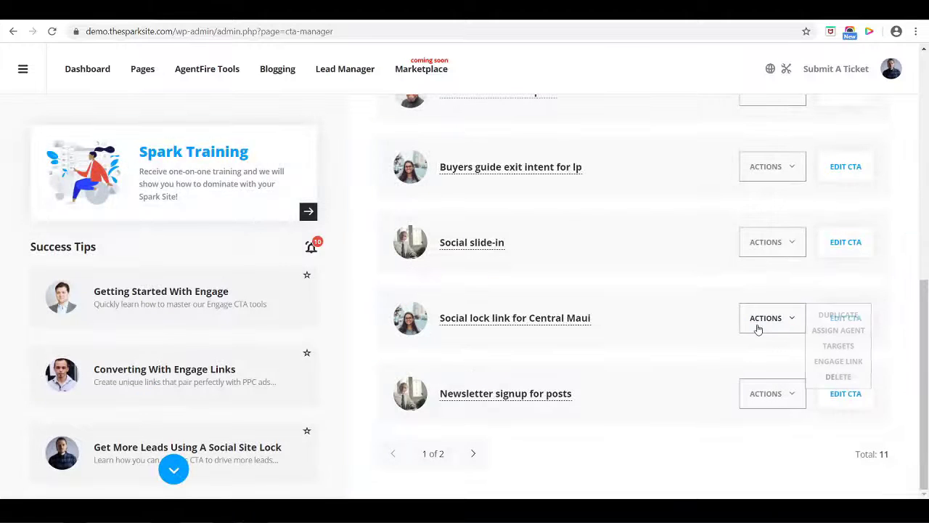
{"action": "left_click", "coordinate": [839, 361]}
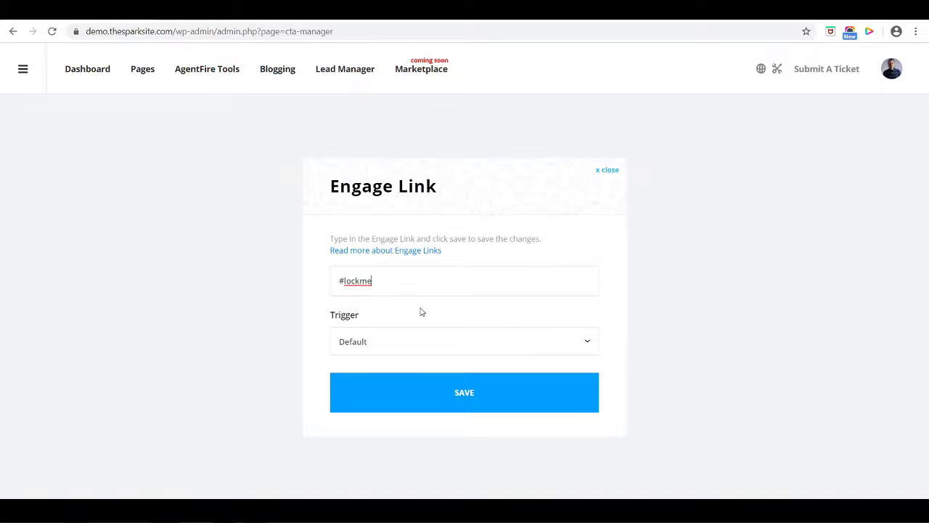
{"action": "left_click", "coordinate": [401, 290]}
{"action": "left_click_drag", "start_coordinate": [371, 283], "coordinate": [342, 290]}
{"action": "key", "text": "ctrl+c"}
Load the demo.thesparksite.com home page with the copied #lockme link appended to its URL, and reload that address.
{"action": "left_click", "coordinate": [193, 13]}
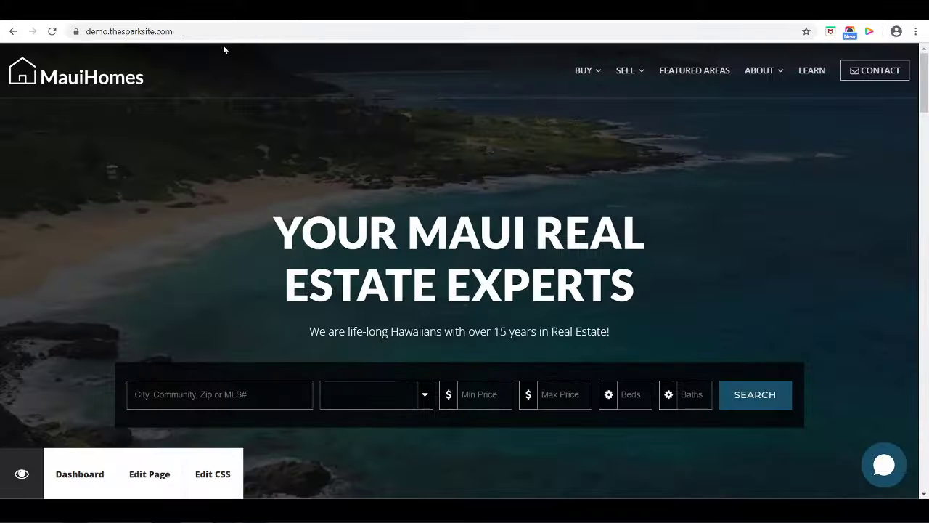
{"action": "left_click", "coordinate": [225, 32]}
{"action": "left_click", "coordinate": [232, 30]}
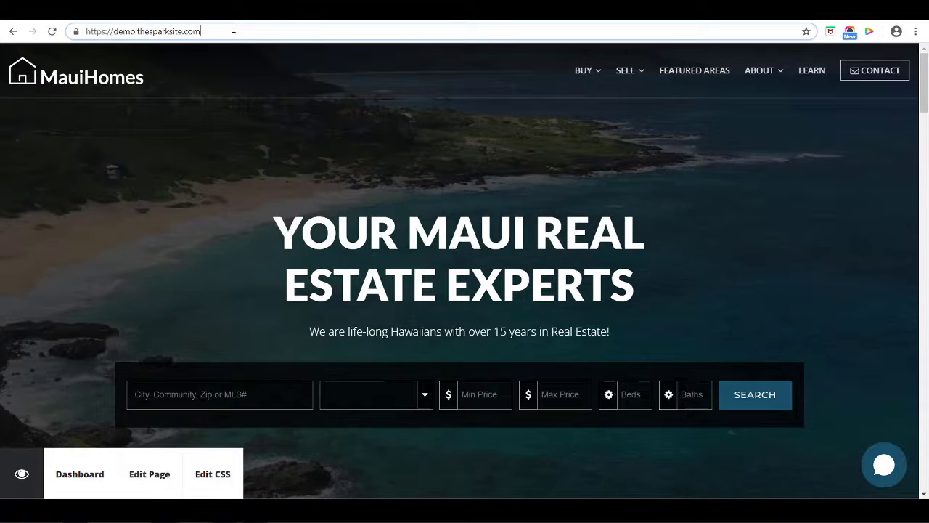
{"action": "key", "text": "ctrl+v"}
{"action": "key", "text": "ctrl+a"}
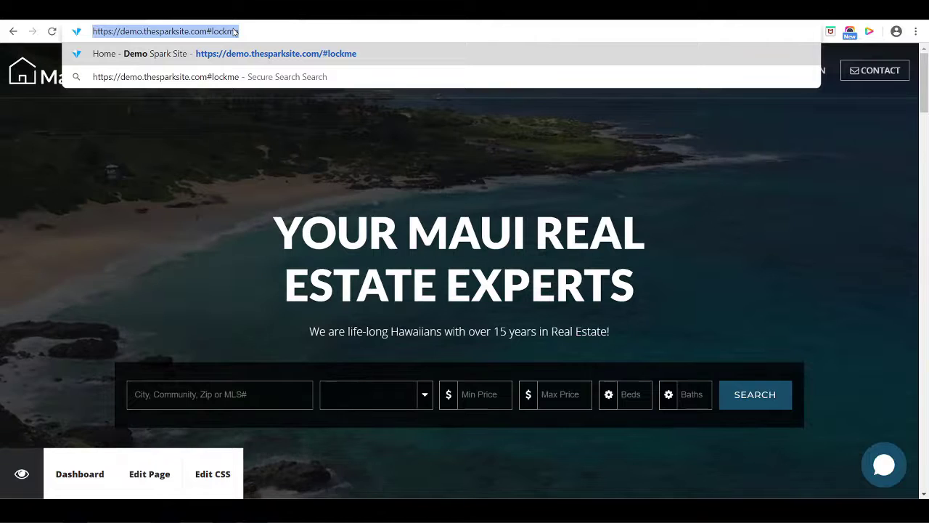
{"action": "key", "text": "Return"}
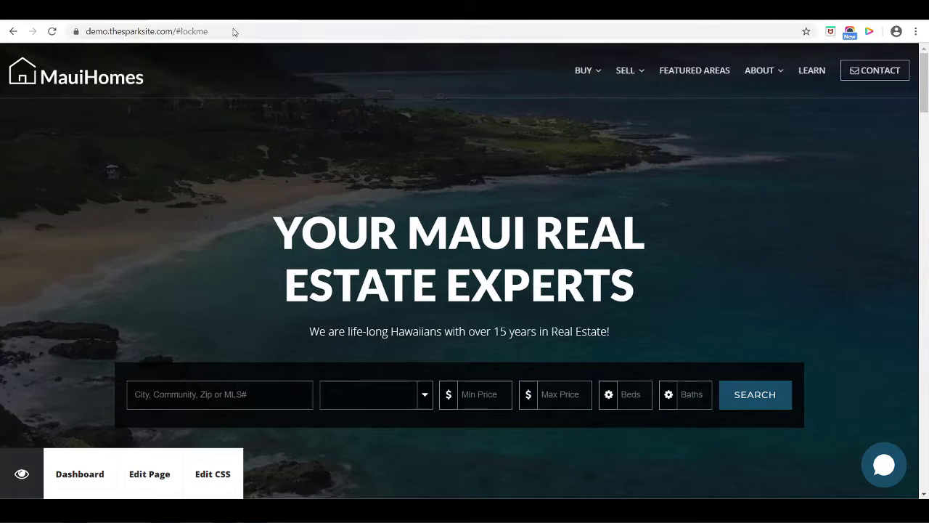
{"action": "left_click_drag", "start_coordinate": [181, 37], "coordinate": [232, 39]}
{"action": "left_click", "coordinate": [262, 28]}
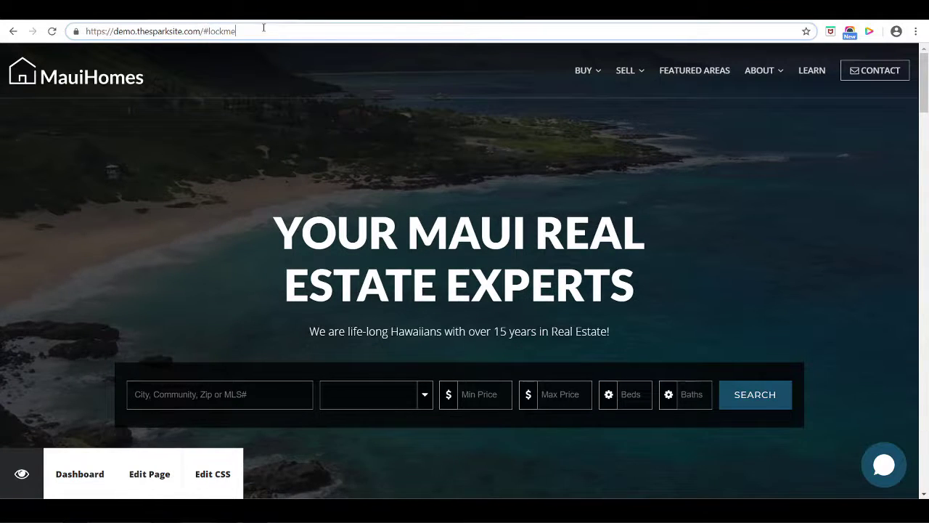
{"action": "key", "text": "Return"}
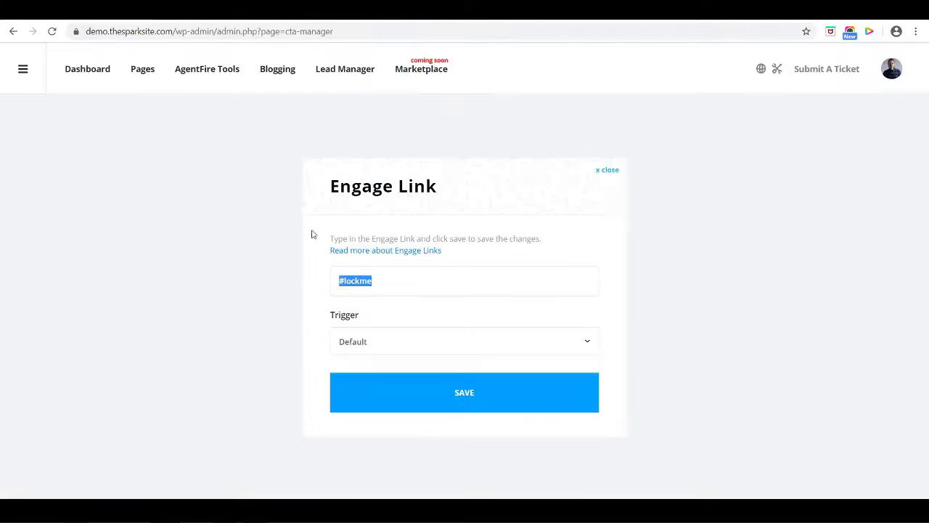
Try the On Scroll and Time Delay trigger options in the Engage Link settings.
{"action": "left_click", "coordinate": [397, 314]}
{"action": "left_click", "coordinate": [383, 346]}
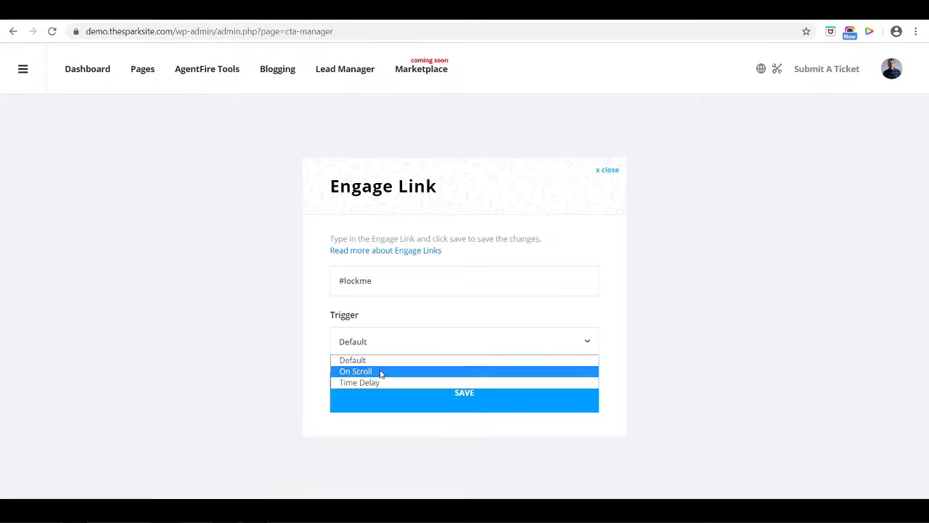
{"action": "left_click", "coordinate": [380, 372]}
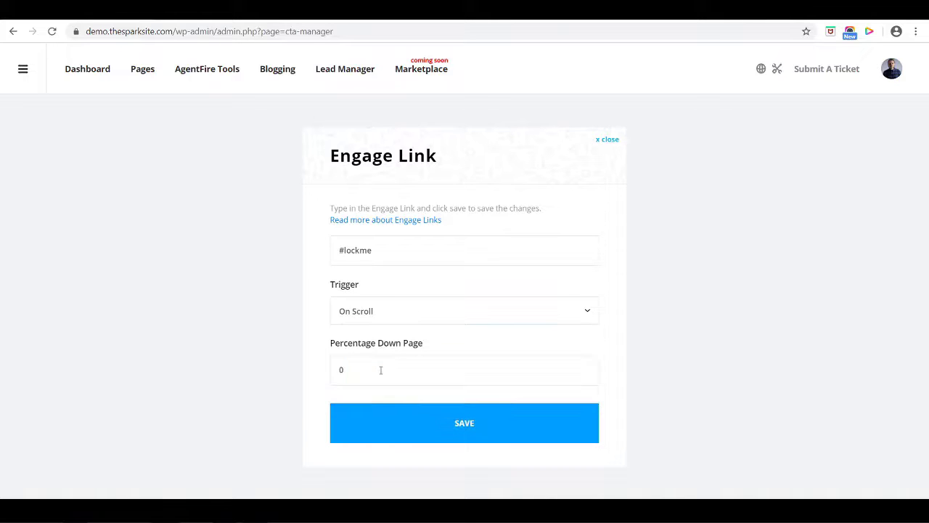
{"action": "left_click", "coordinate": [392, 319]}
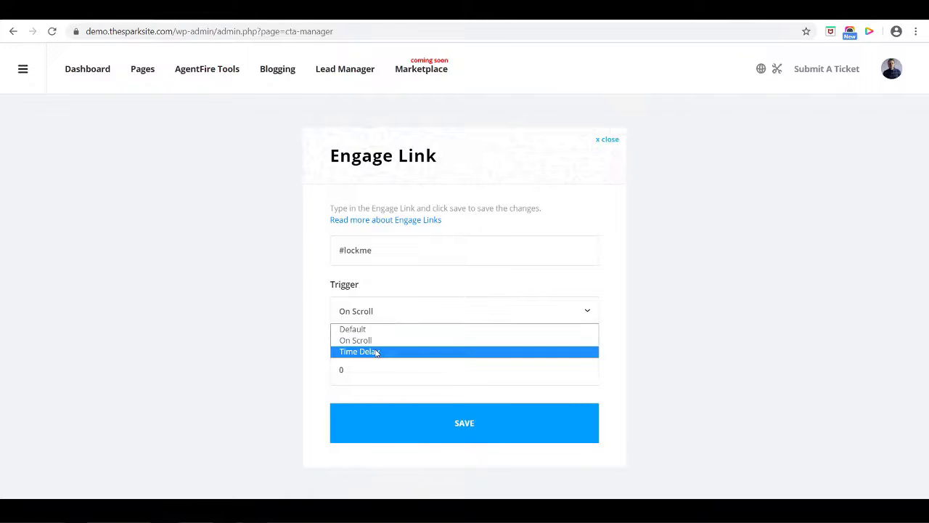
{"action": "left_click", "coordinate": [377, 352]}
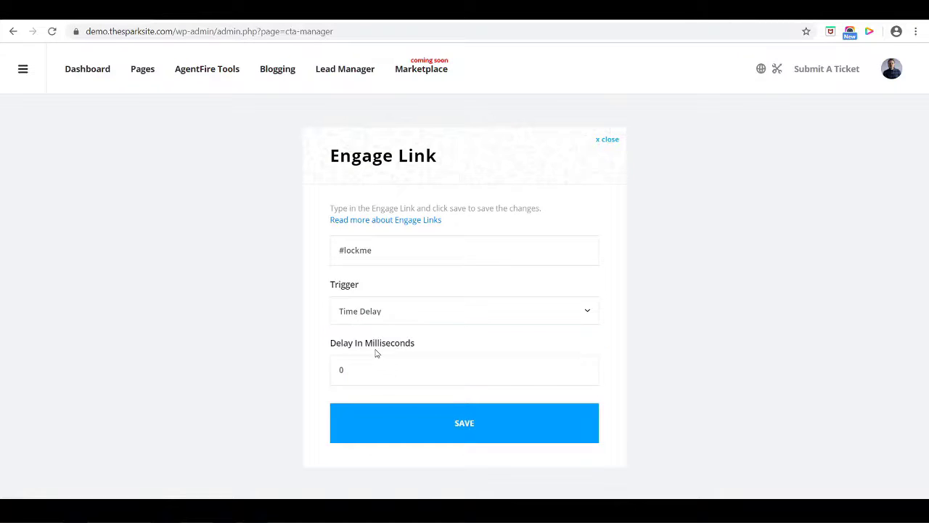
Set the Engage Link trigger to On Scroll at 35 percent down the page and save the link.
{"action": "left_click", "coordinate": [394, 317]}
{"action": "left_click", "coordinate": [385, 341]}
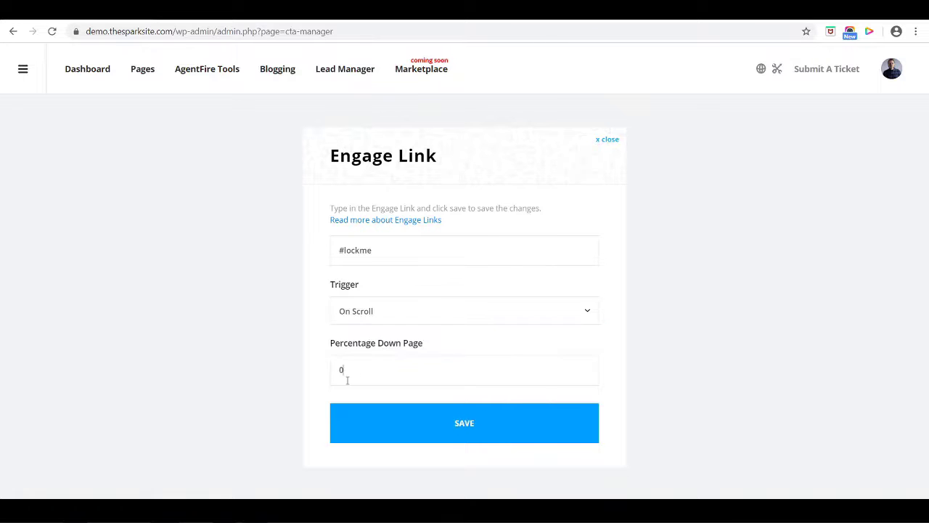
{"action": "double_click", "coordinate": [347, 380]}
{"action": "type", "text": "35"}
{"action": "left_click", "coordinate": [445, 428]}
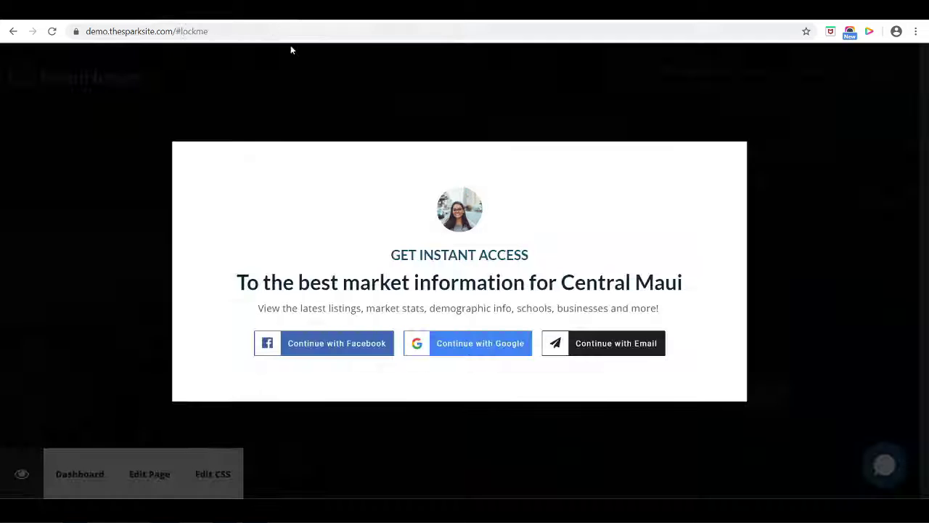
Try to dismiss the hottest properties alert on the Central Maui area page and return to that page.
{"action": "double_click", "coordinate": [203, 33]}
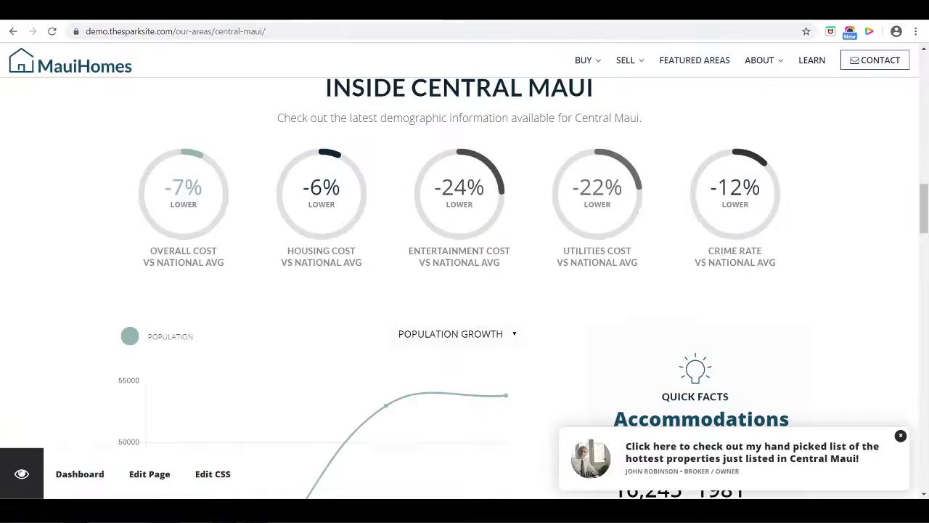
{"action": "left_click", "coordinate": [901, 436]}
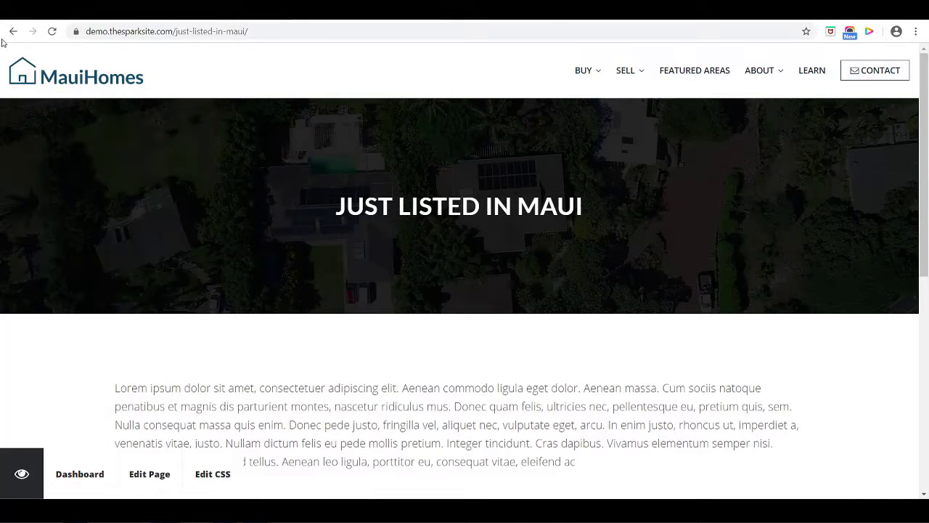
{"action": "left_click", "coordinate": [13, 32]}
{"action": "left_click", "coordinate": [333, 36]}
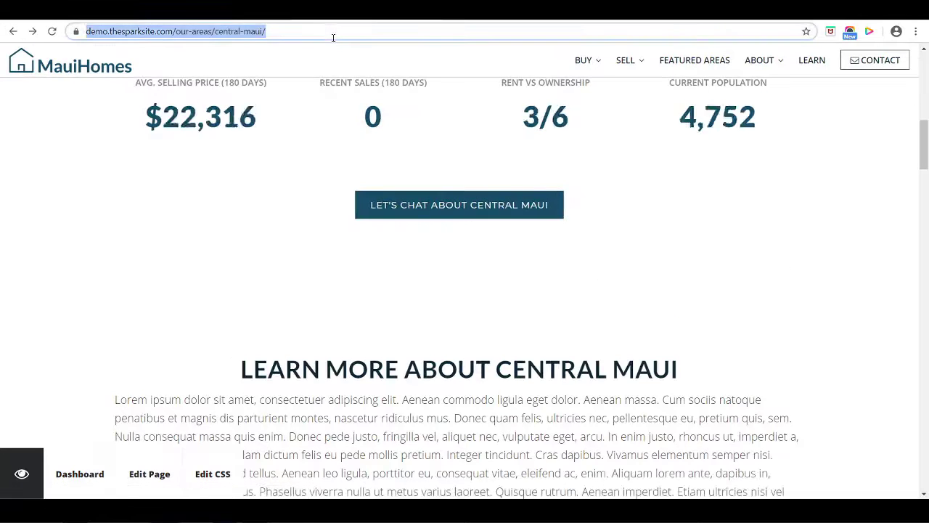
{"action": "left_click", "coordinate": [334, 38]}
{"action": "key", "text": "BackSpace"}
{"action": "type", "text": "#lockme"}
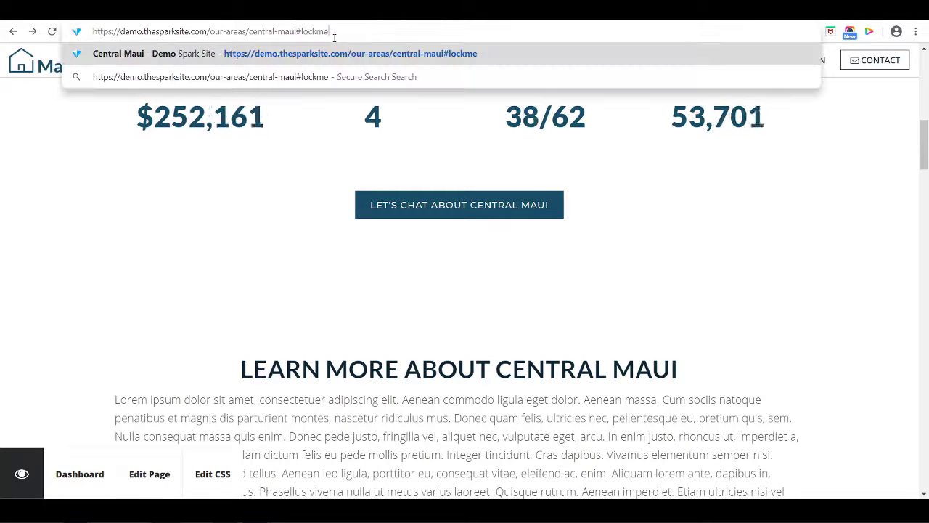
{"action": "scroll", "coordinate": [280, 264], "scroll_direction": "up", "scroll_amount": 8}
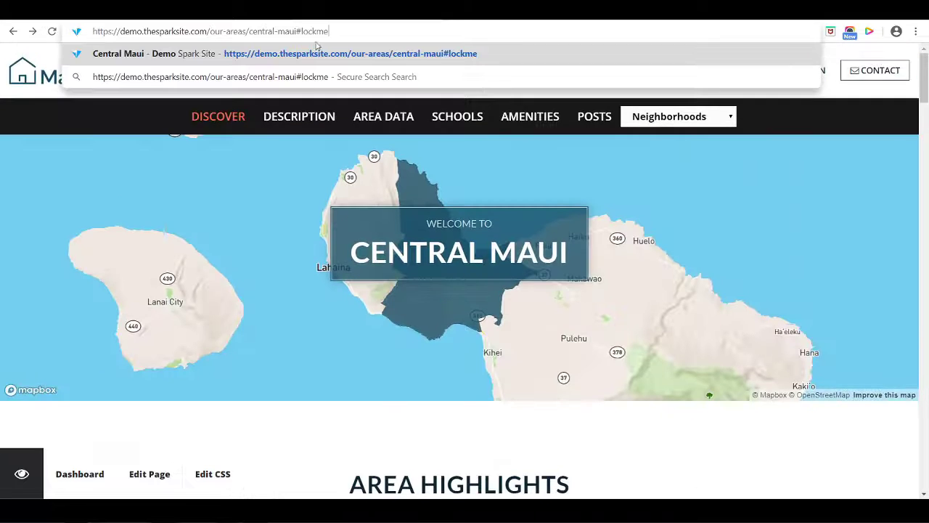
{"action": "triple_click", "coordinate": [360, 27]}
{"action": "key", "text": "Escape"}
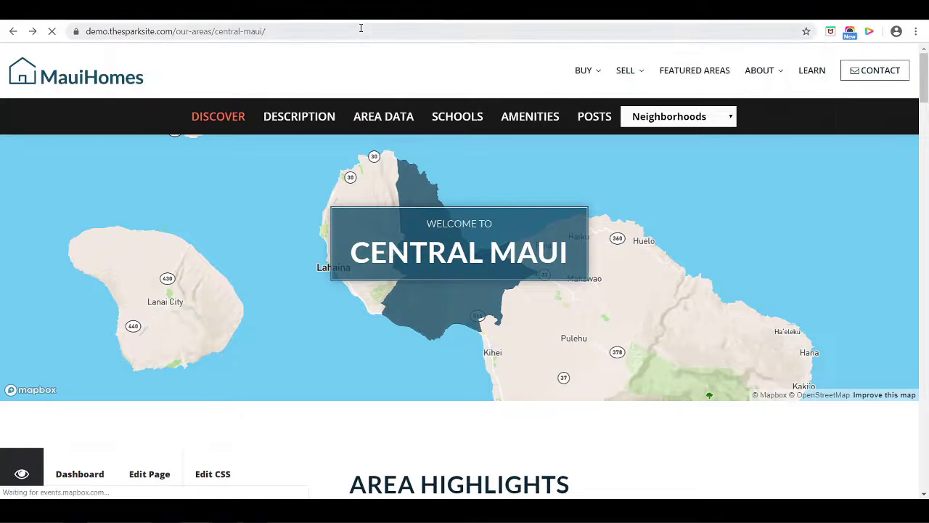
Reload the Central Maui area page with #lockme appended to its URL and scroll down it to test the scroll trigger.
{"action": "left_click", "coordinate": [51, 34]}
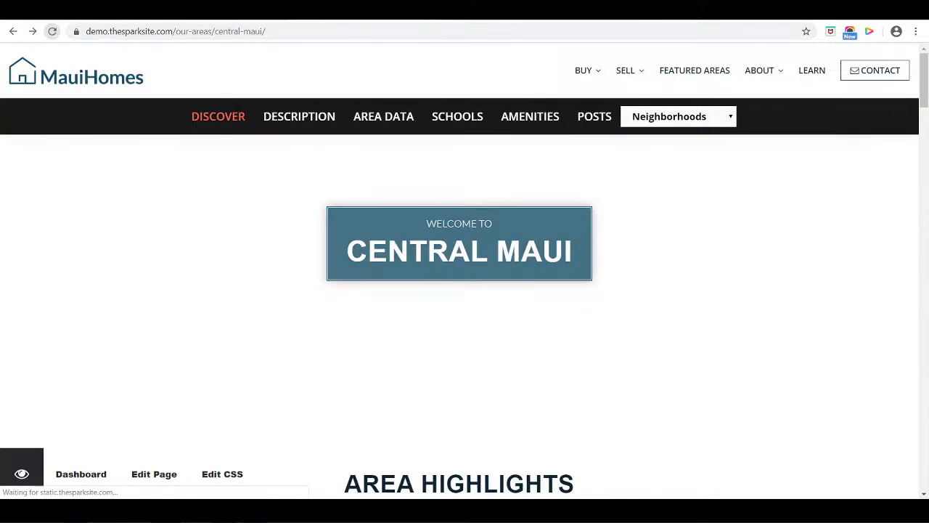
{"action": "left_click", "coordinate": [287, 35]}
{"action": "left_click", "coordinate": [288, 36]}
{"action": "type", "text": "#lockme"}
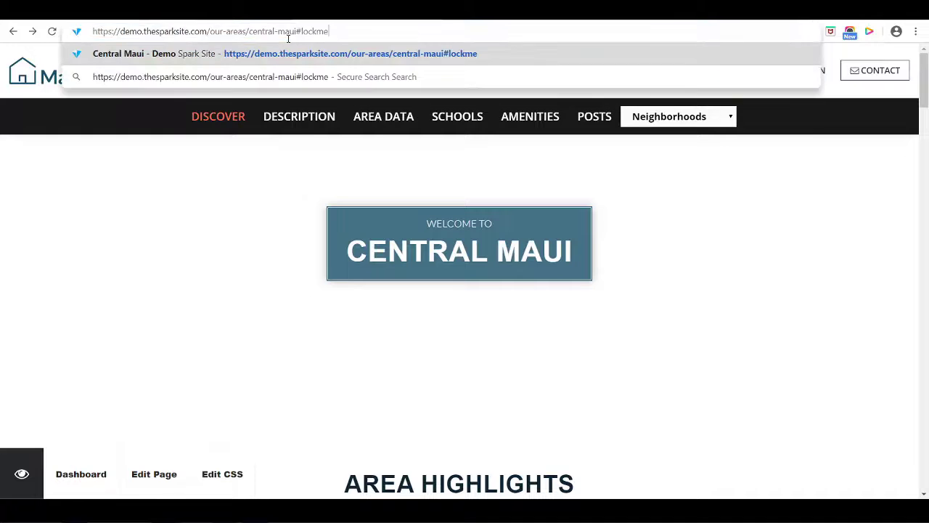
{"action": "key", "text": "Return"}
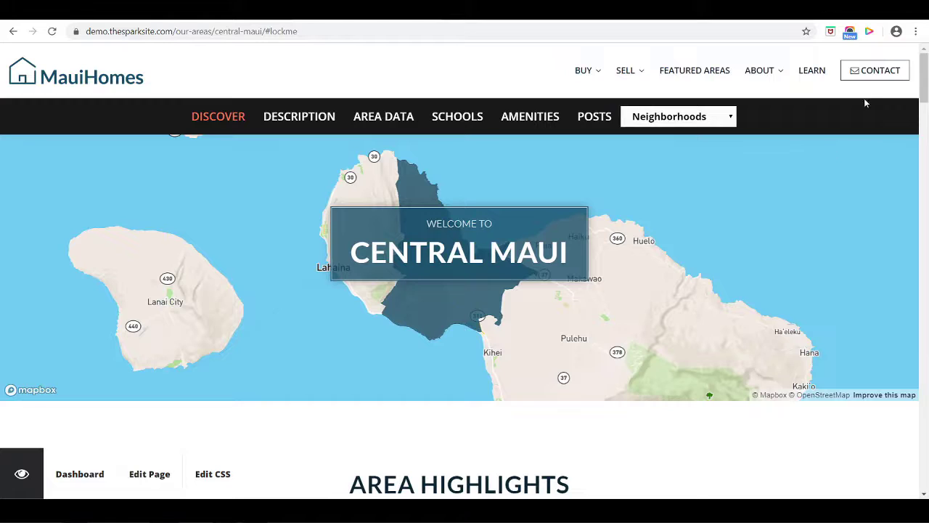
{"action": "left_click_drag", "start_coordinate": [924, 75], "coordinate": [922, 224]}
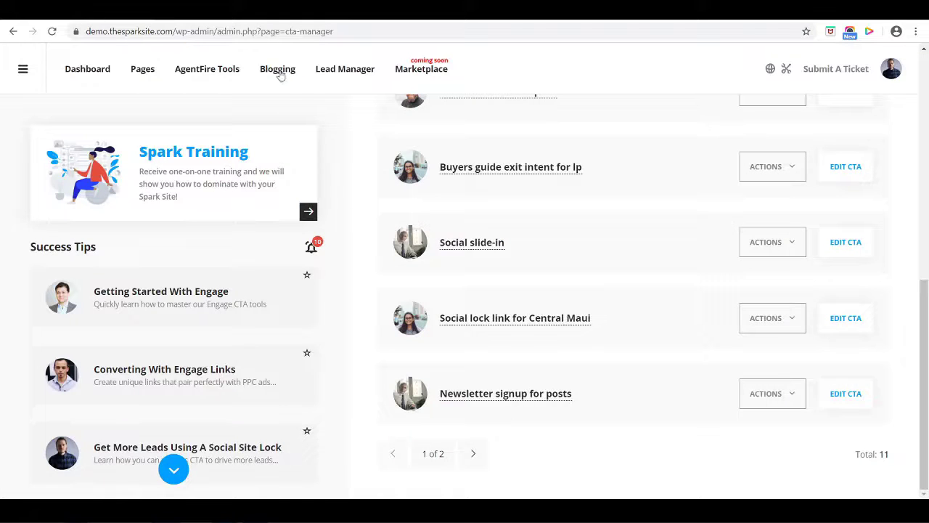
Find the "Social lock link for Central Maui" CTA in the CTA manager list and open it for editing.
{"action": "scroll", "coordinate": [411, 190], "scroll_direction": "up", "scroll_amount": 1}
{"action": "scroll", "coordinate": [411, 191], "scroll_direction": "up", "scroll_amount": 3}
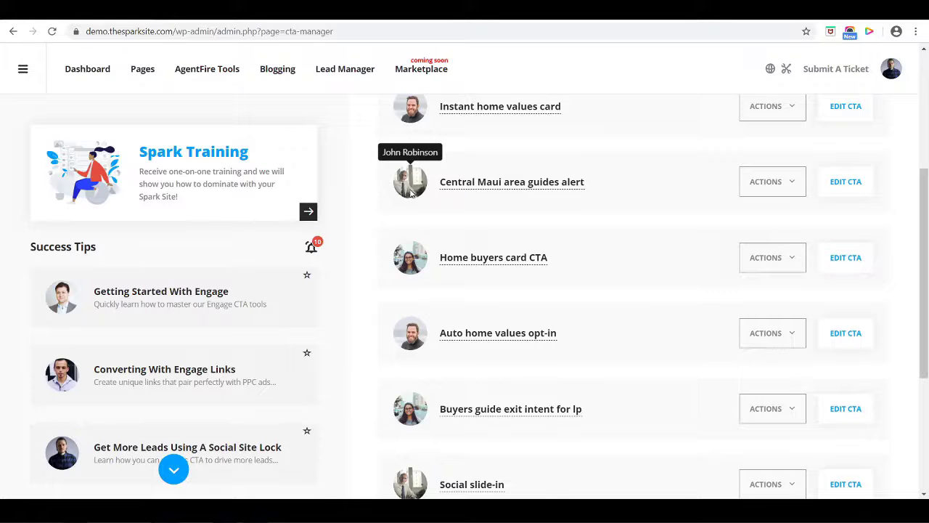
{"action": "scroll", "coordinate": [499, 283], "scroll_direction": "down", "scroll_amount": 2}
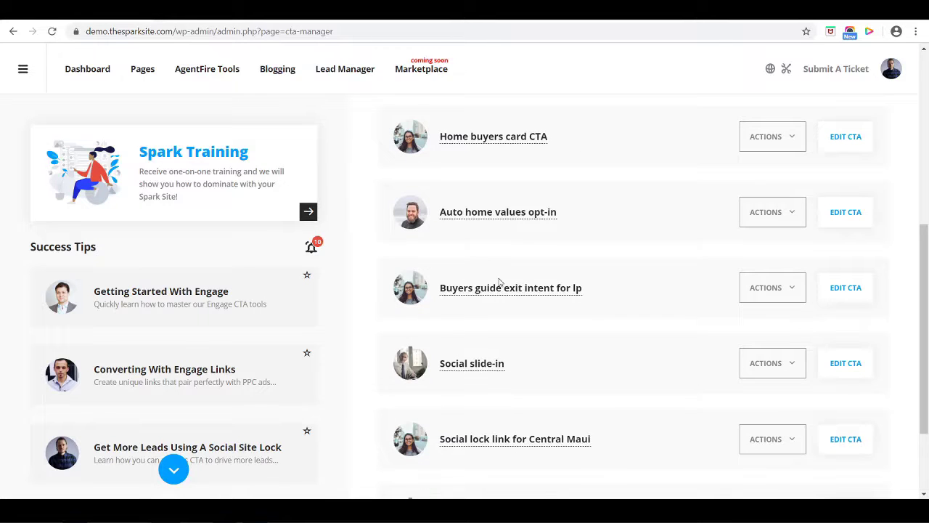
{"action": "scroll", "coordinate": [500, 283], "scroll_direction": "down", "scroll_amount": 1}
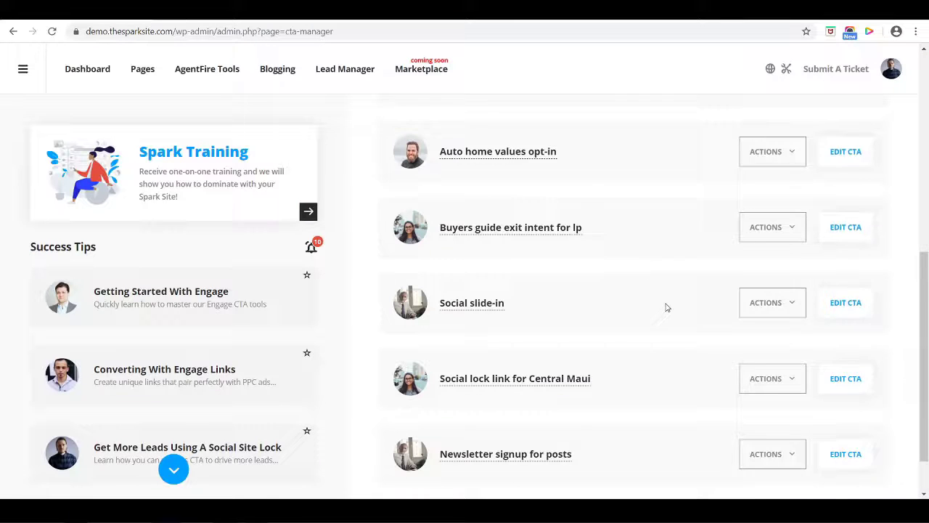
{"action": "scroll", "coordinate": [668, 311], "scroll_direction": "down", "scroll_amount": 1}
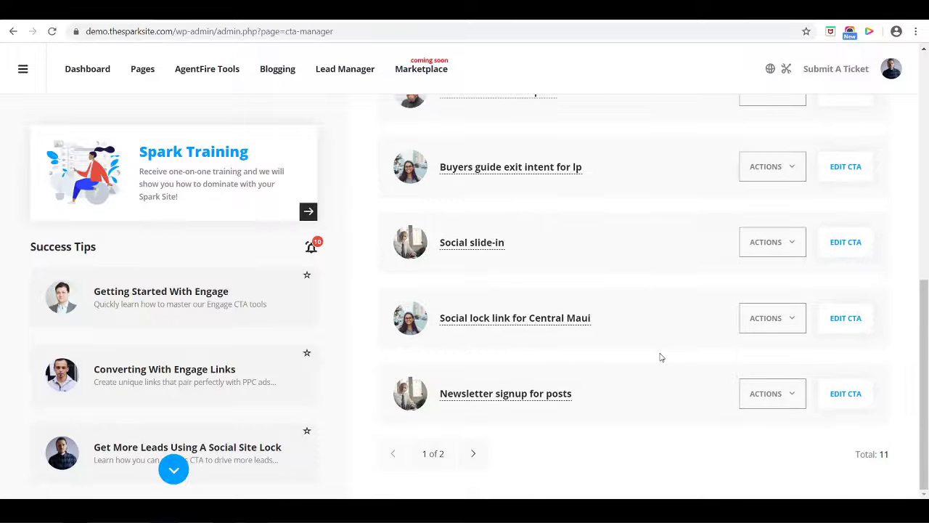
{"action": "left_click", "coordinate": [840, 333]}
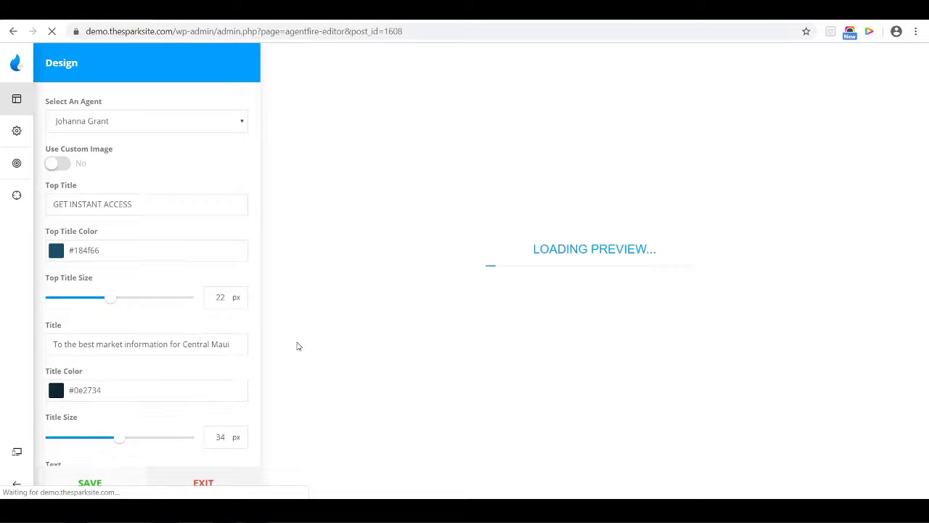
Show the close link in the CTA's design settings and set its action to Custom Link.
{"action": "scroll", "coordinate": [161, 272], "scroll_direction": "down", "scroll_amount": 5}
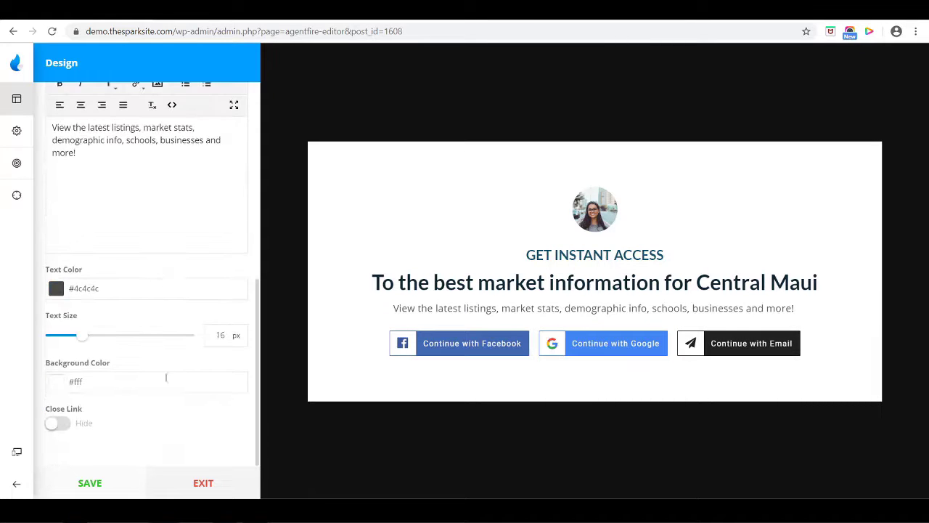
{"action": "left_click", "coordinate": [54, 424]}
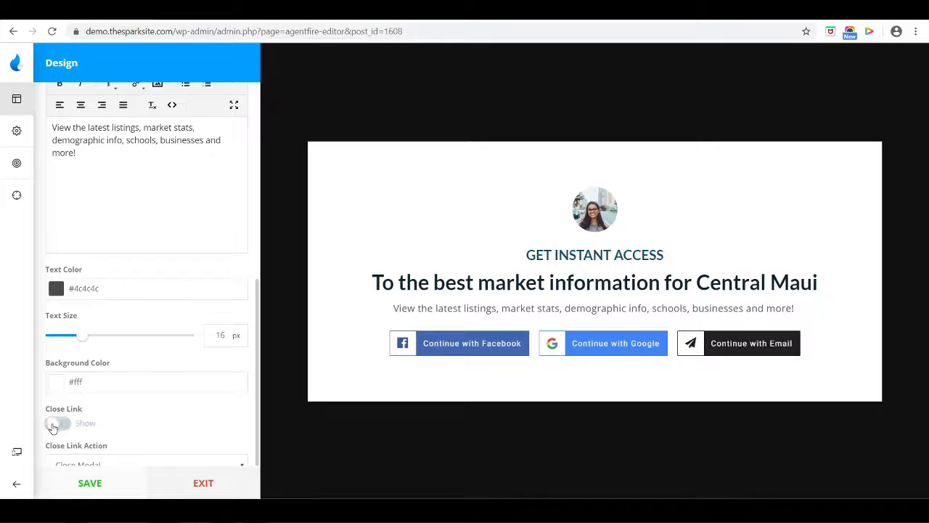
{"action": "scroll", "coordinate": [146, 417], "scroll_direction": "down", "scroll_amount": 3}
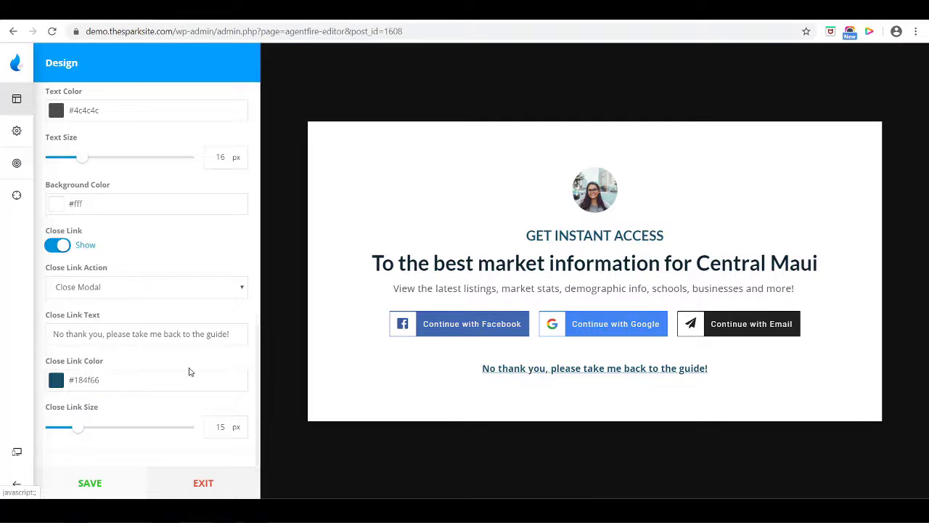
{"action": "left_click", "coordinate": [150, 290]}
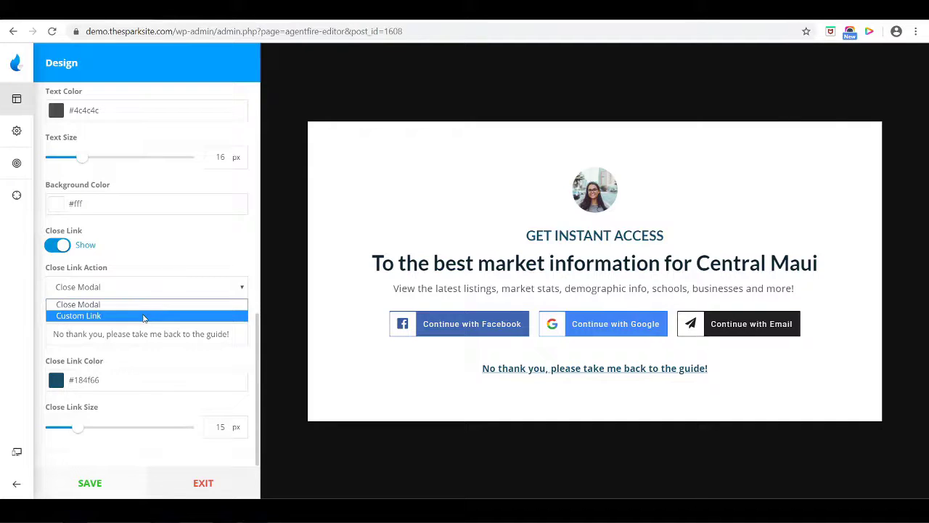
{"action": "left_click", "coordinate": [143, 316]}
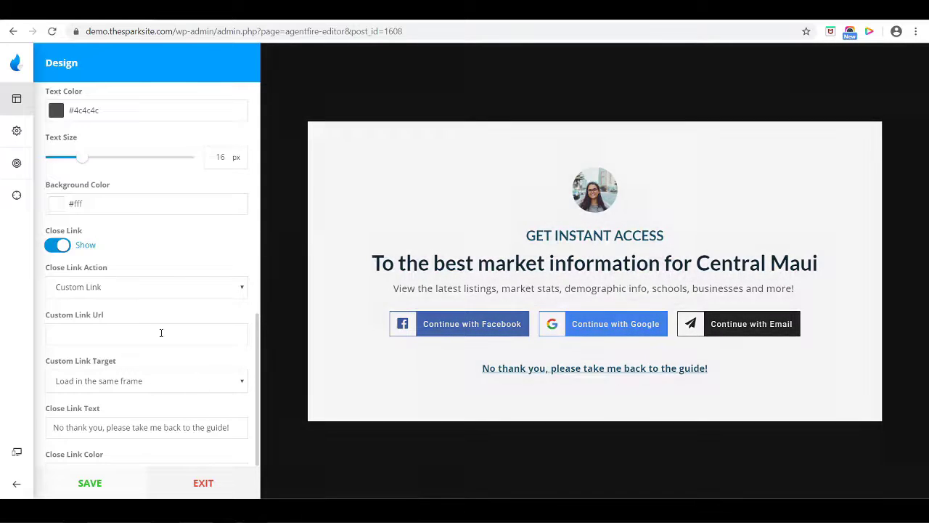
{"action": "left_click", "coordinate": [161, 332]}
{"action": "scroll", "coordinate": [161, 333], "scroll_direction": "down", "scroll_amount": 1}
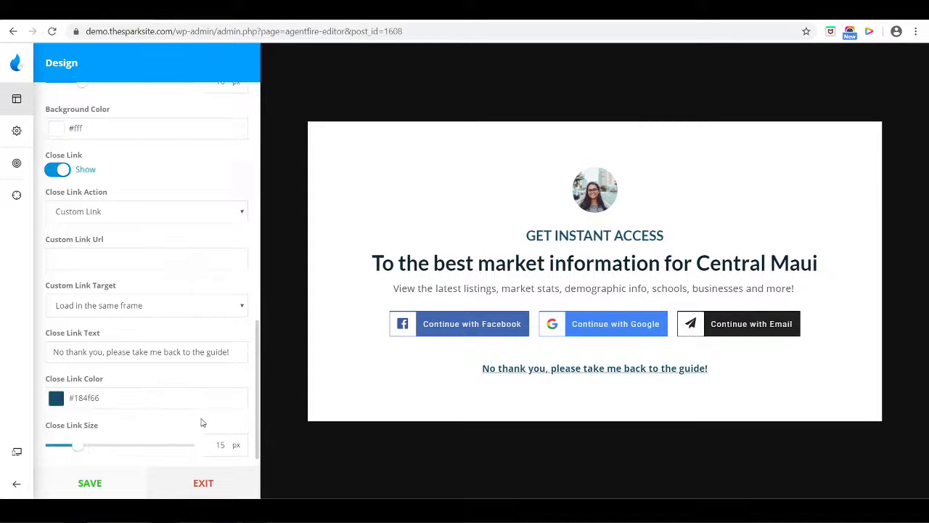
Change the close link text to "No thank you, please take me back to the home page!".
{"action": "left_click_drag", "start_coordinate": [225, 356], "coordinate": [211, 360]}
{"action": "type", "text": "oo"}
{"action": "double_click", "coordinate": [211, 360]}
{"action": "key", "text": "BackSpace"}
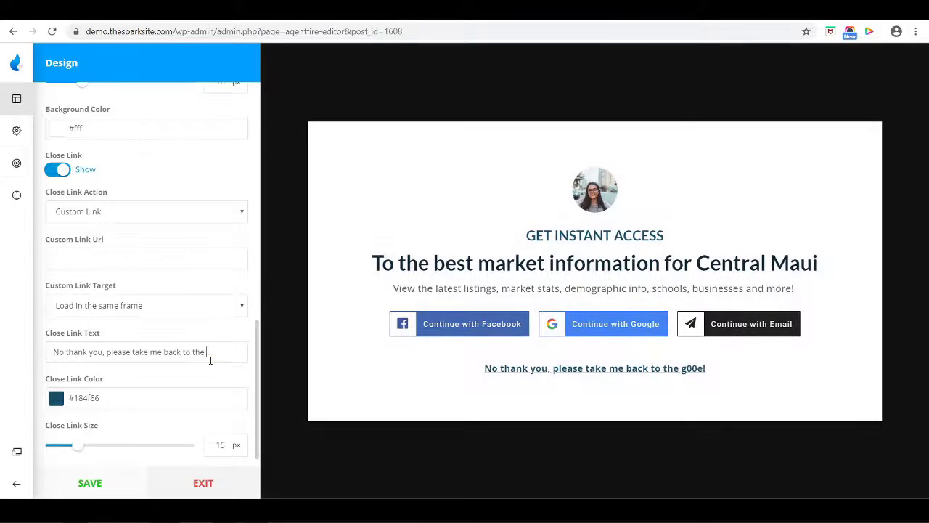
{"action": "type", "text": "home page!"}
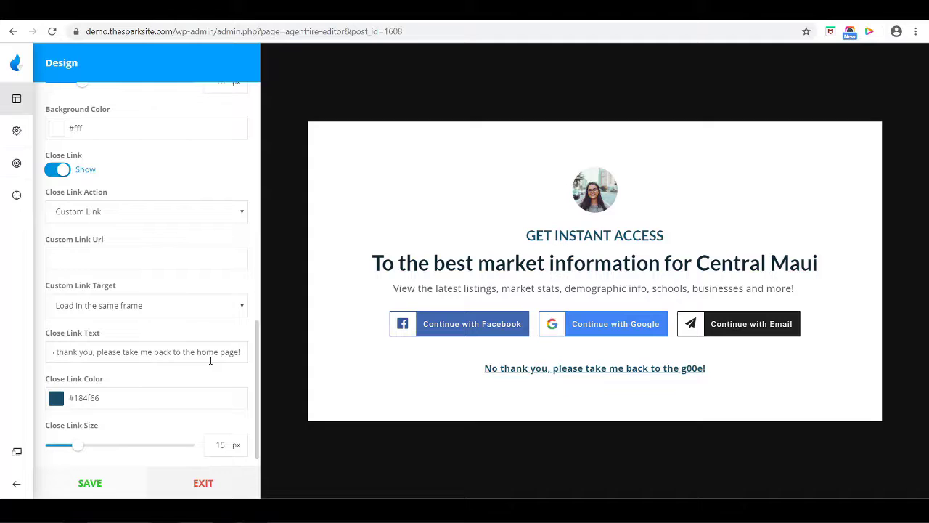